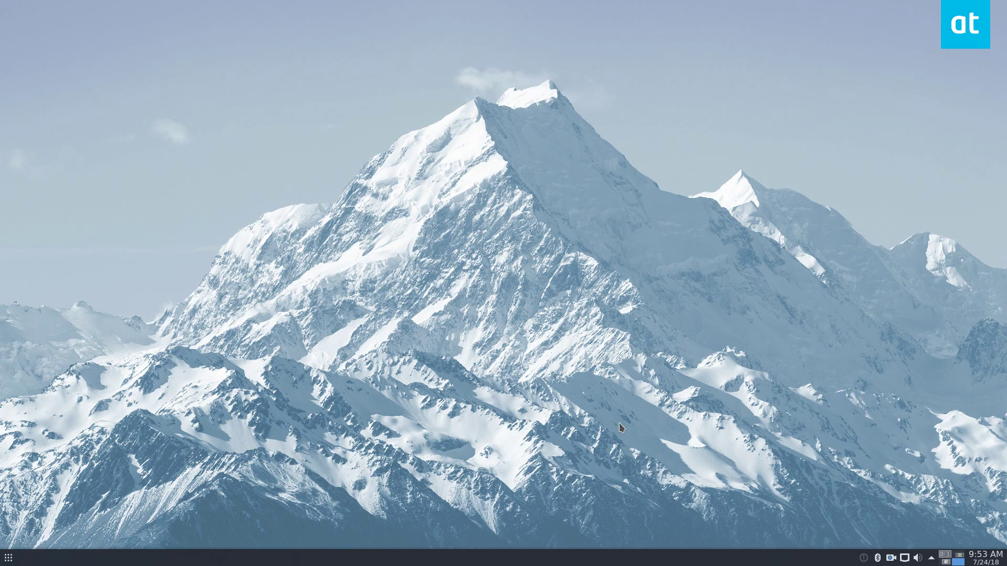
Open a Firefox private window from the launcher favorite and shrink it to a floating window near the top
left_click(7, 559)
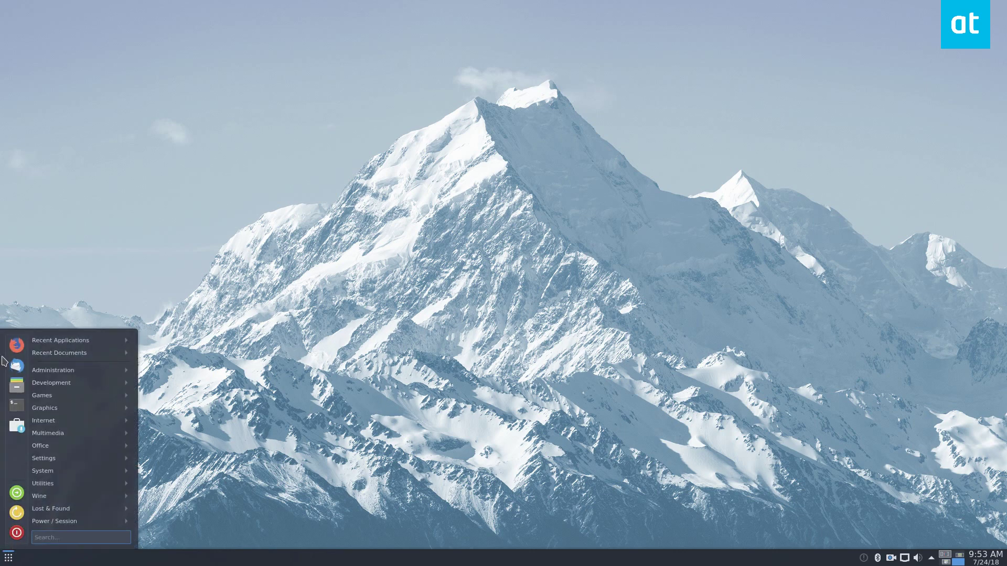
right_click(21, 345)
left_click(54, 362)
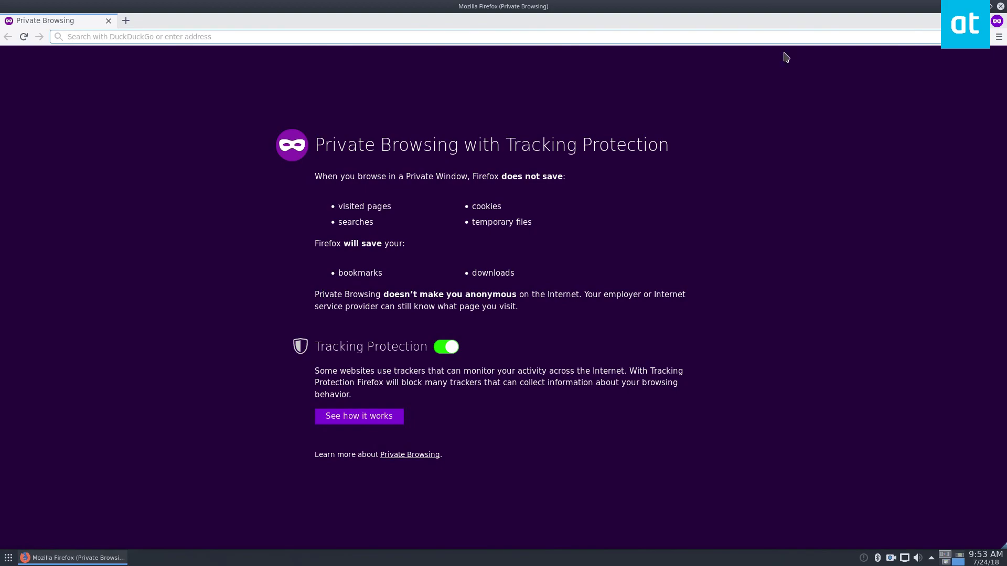
double_click(640, 6)
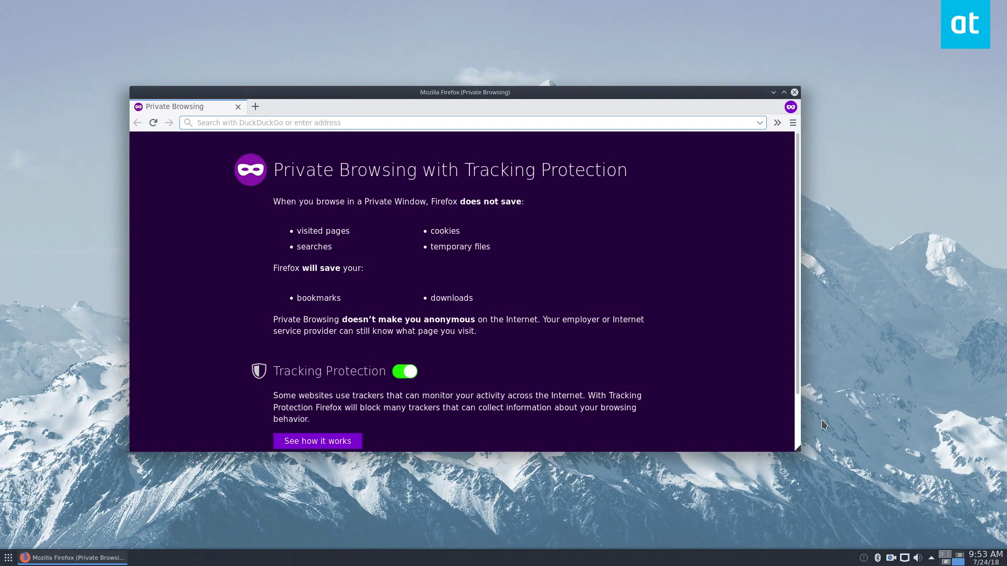
left_click_drag(797, 451, 805, 504)
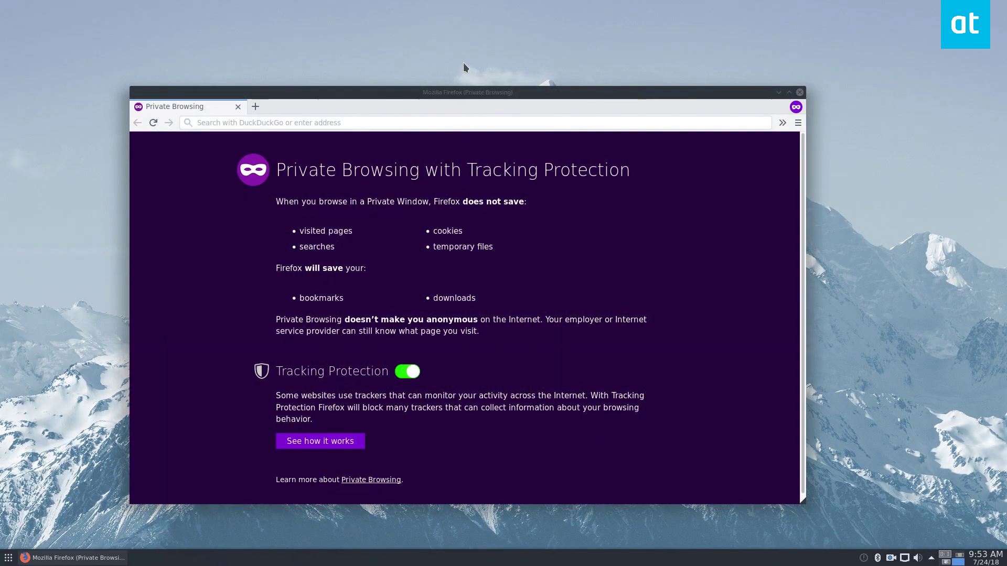
left_click_drag(454, 94, 462, 40)
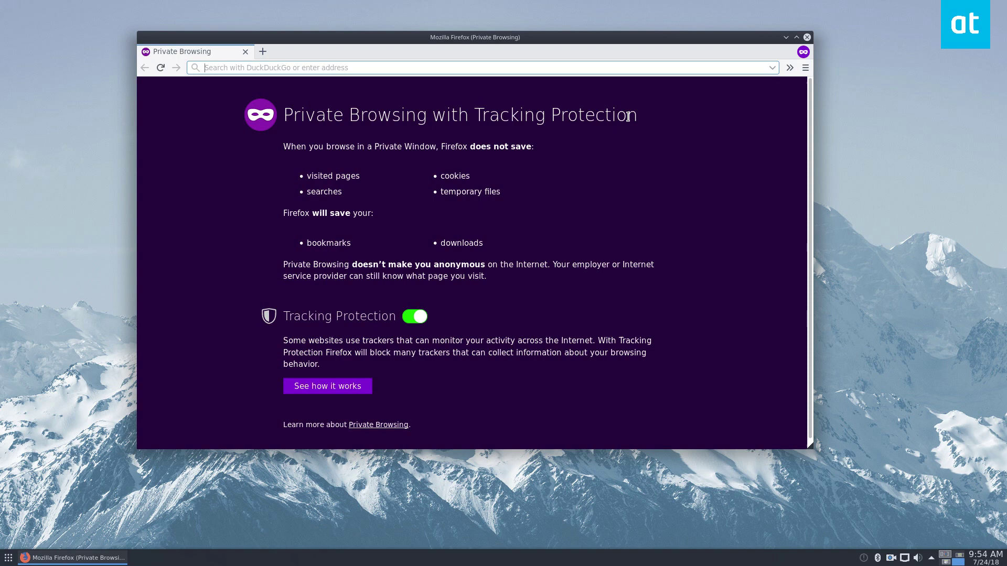
Search pkgs.org for trojita using the '!pkgs trojita' address-bar shortcut
type("!pkgs")
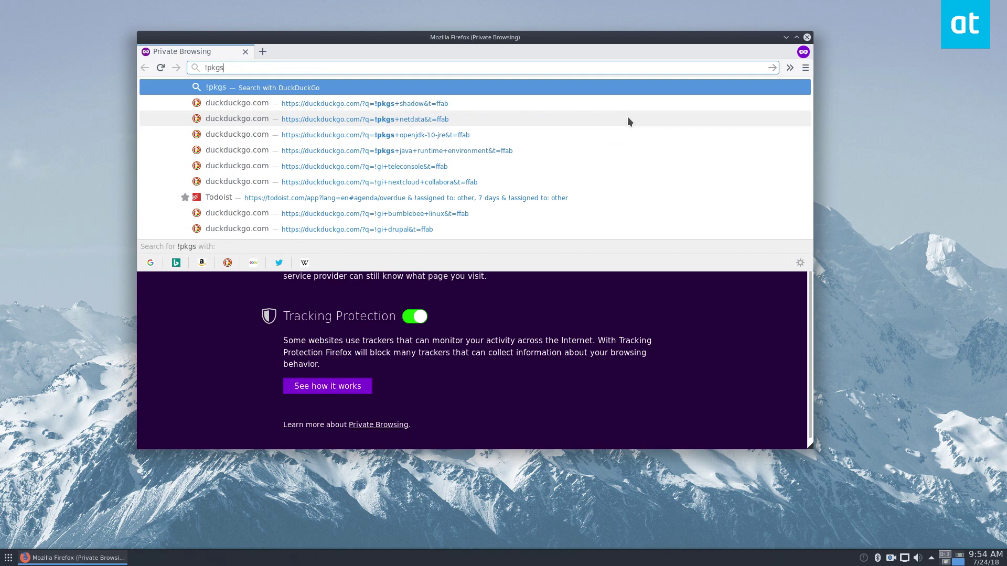
type(" tor")
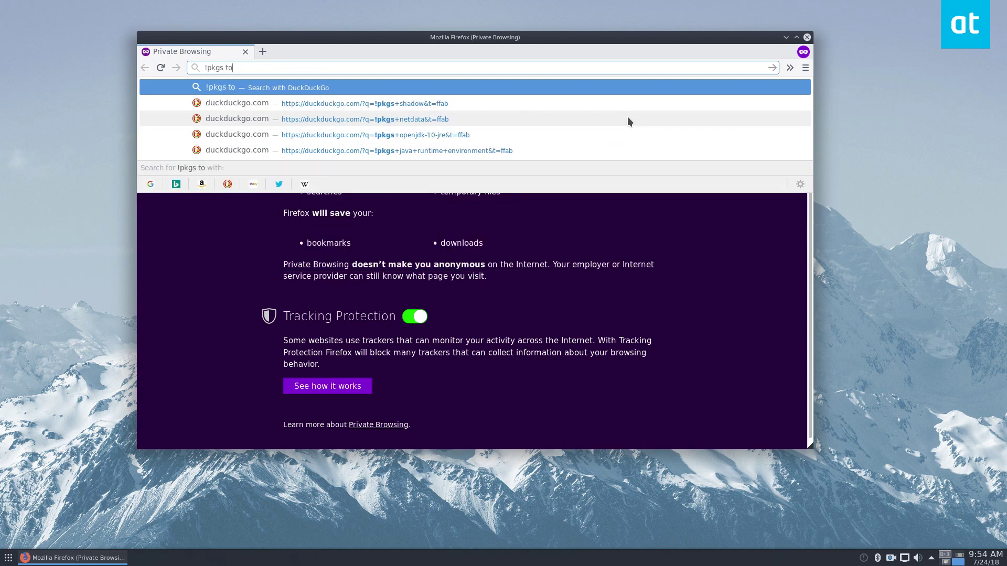
key("BackSpace")
key("BackSpace")
type("rojita")
key("Return")
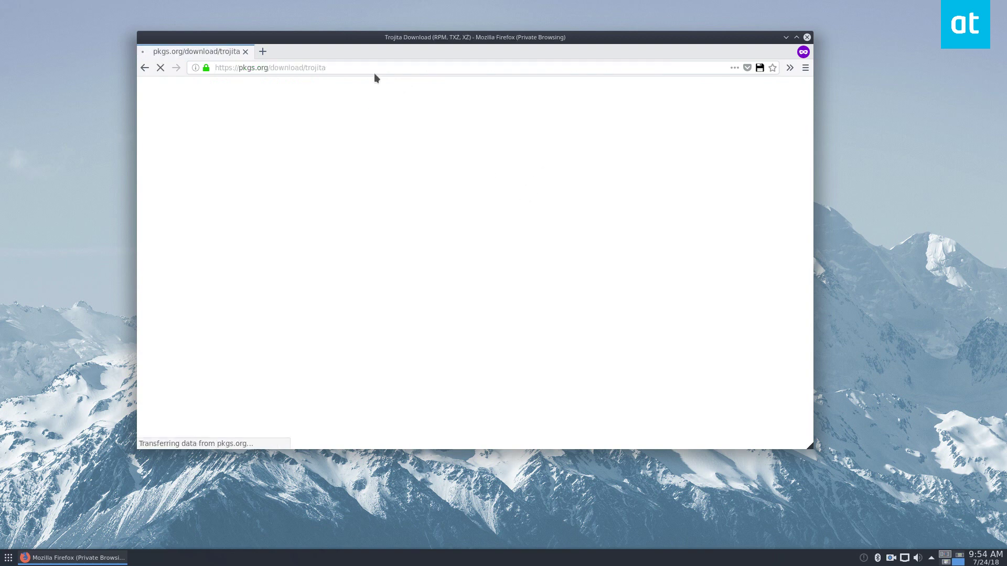
Expand the Fedora 28, Arch Linux and openSUSE Leap 15.0 package lists
scroll(259, 297, "down", 5)
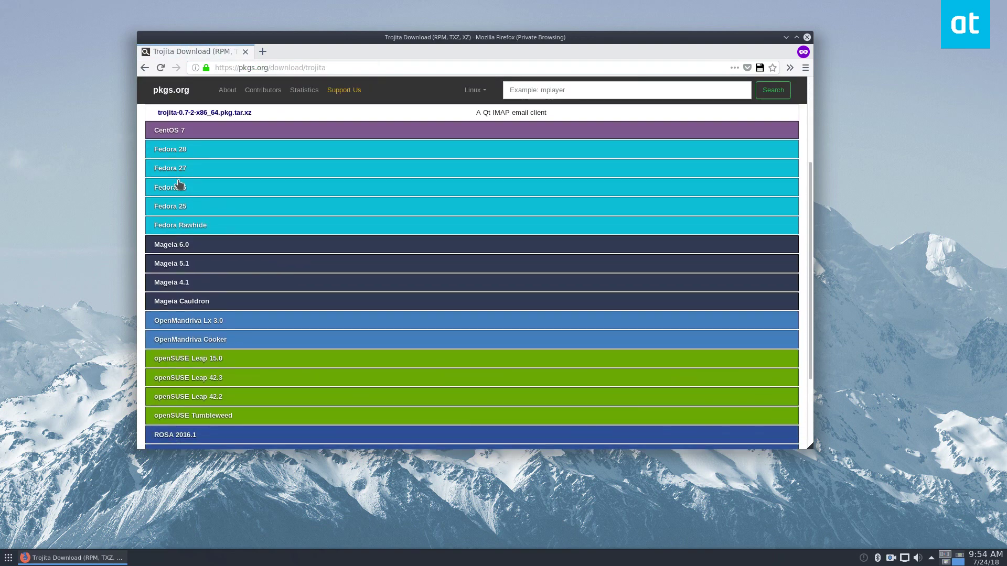
left_click(204, 131)
scroll(252, 227, "up", 3)
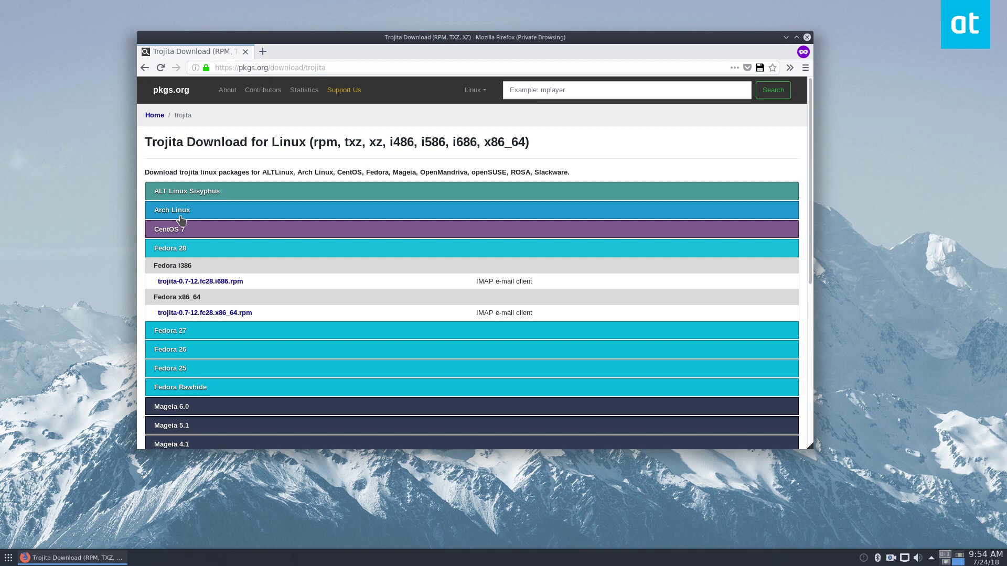
left_click(177, 213)
scroll(262, 272, "down", 5)
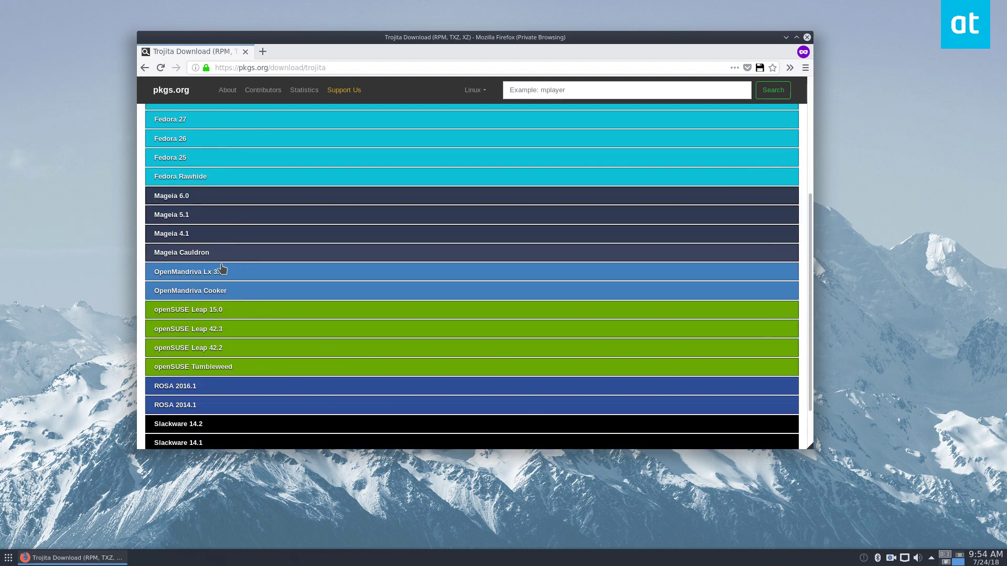
left_click(197, 309)
scroll(197, 348, "down", 2)
scroll(330, 351, "up", 5)
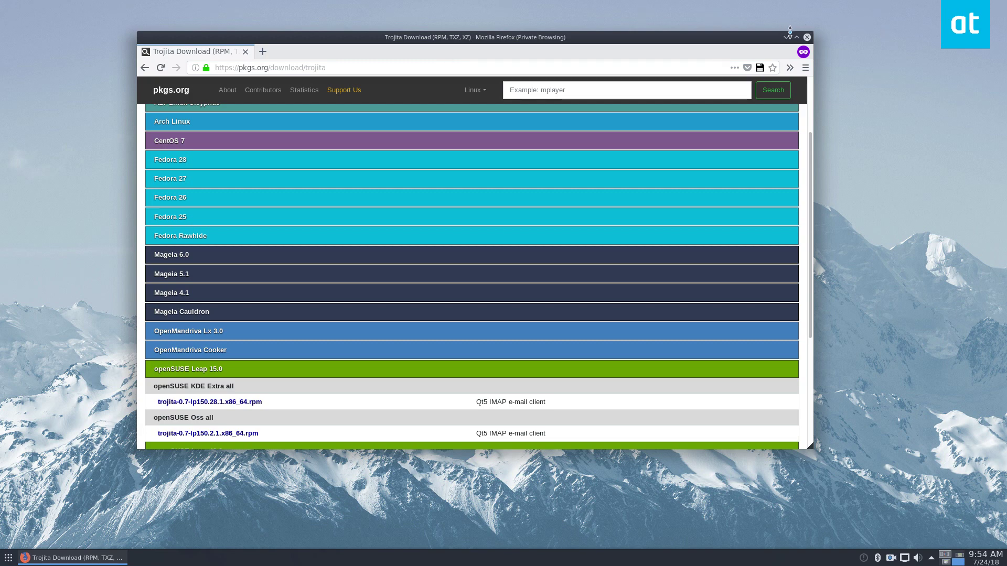
Minimize Firefox and launch Konsole, centred on the screen
left_click(785, 37)
left_click(9, 558)
mouse_move(79, 407)
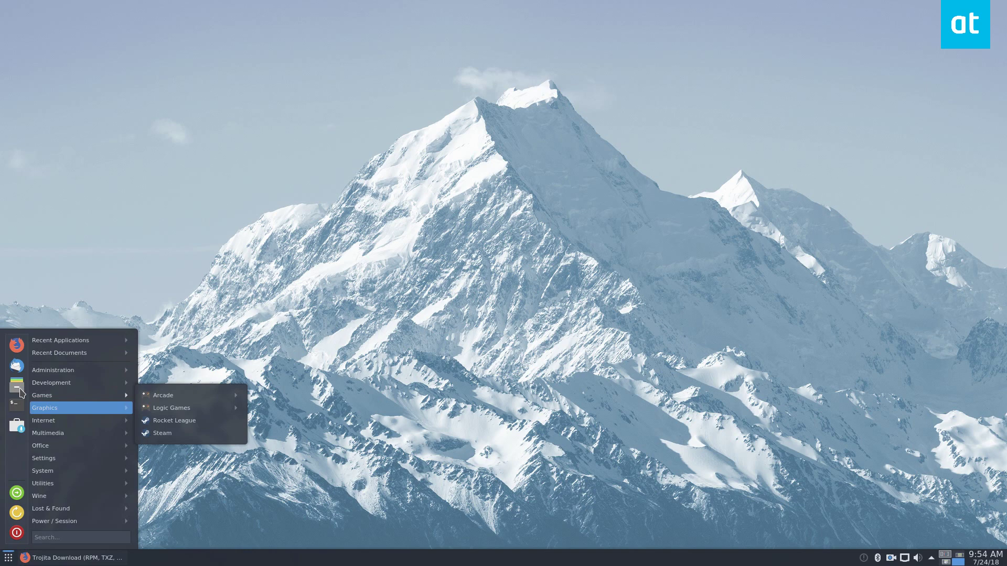
left_click(168, 395)
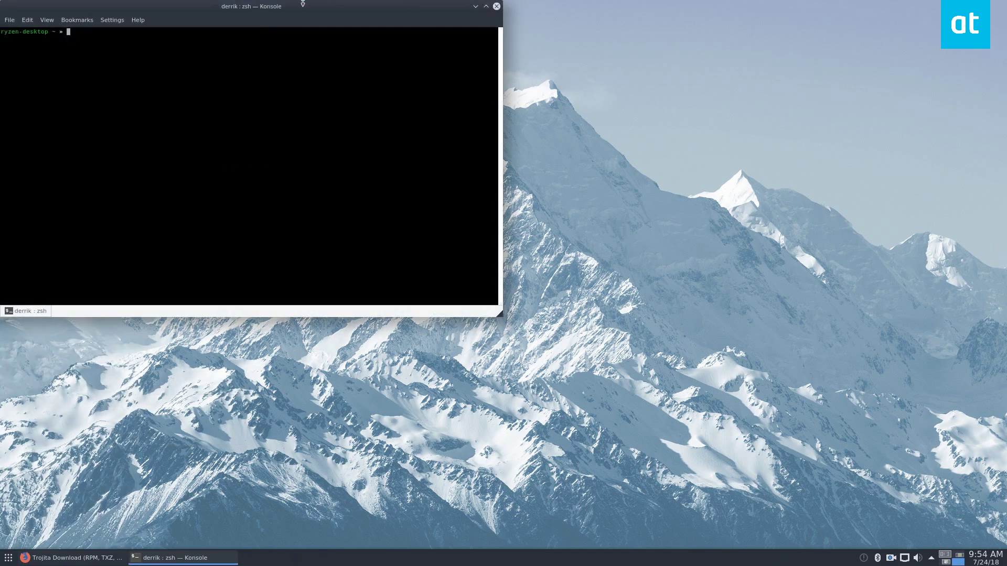
left_click_drag(303, 7, 637, 161)
Run 'sudo dnf install trojita -y', correcting the misspelled 'trojia' on the second attempt
type("sud")
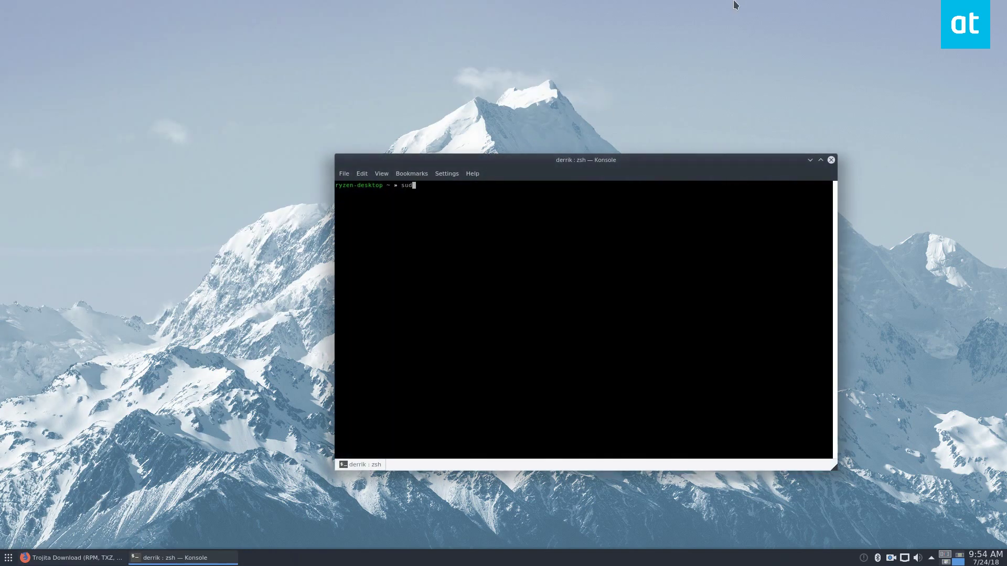
type("o dnf install trojia -y")
key("Return")
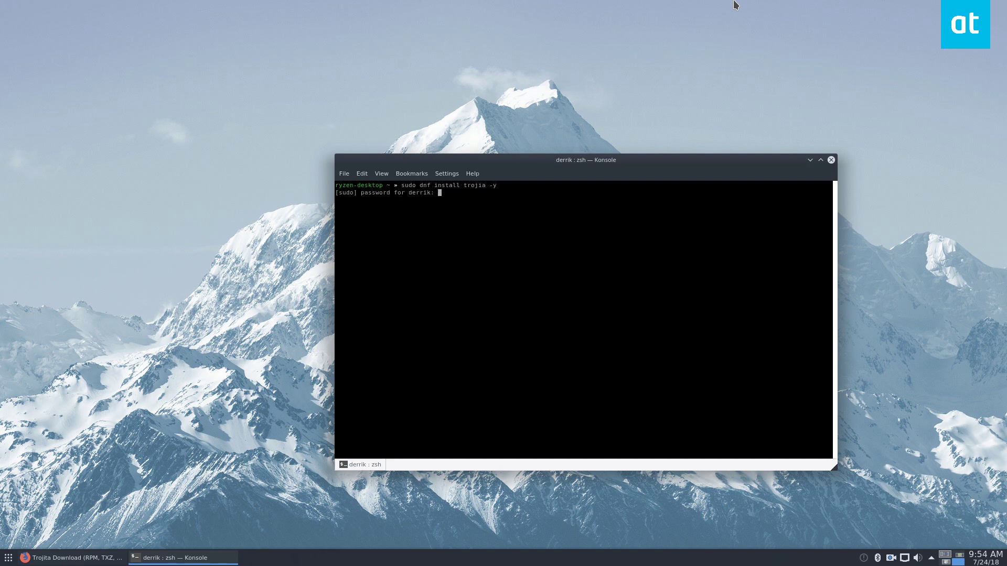
key("Return")
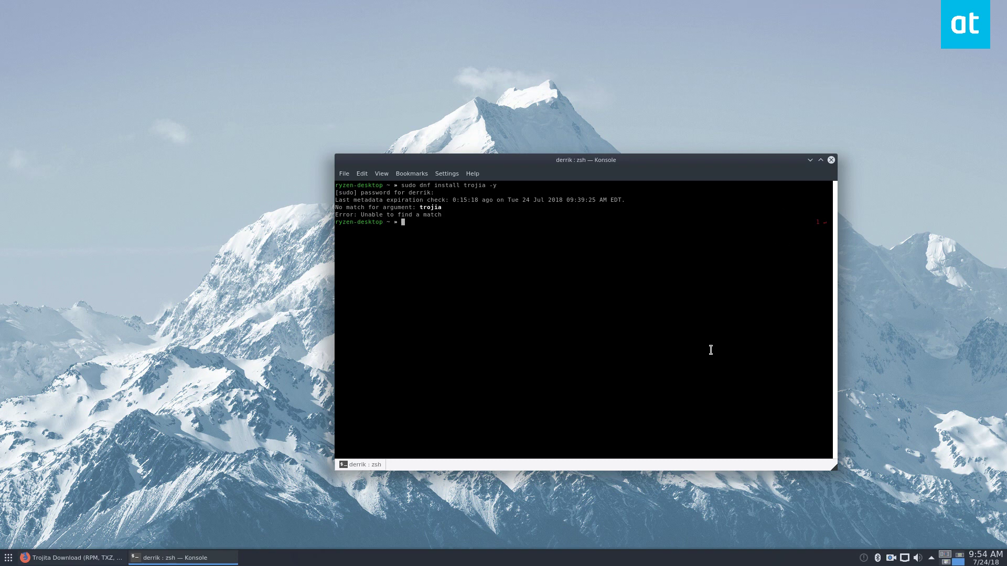
key("Up")
type("t")
key("Return")
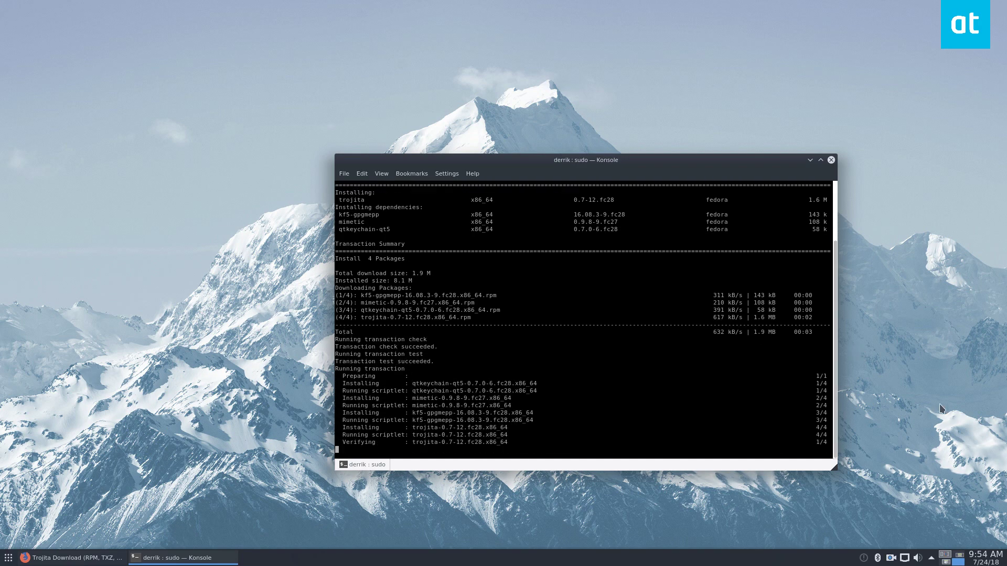
Launch Trojitá from the application launcher search
key("super")
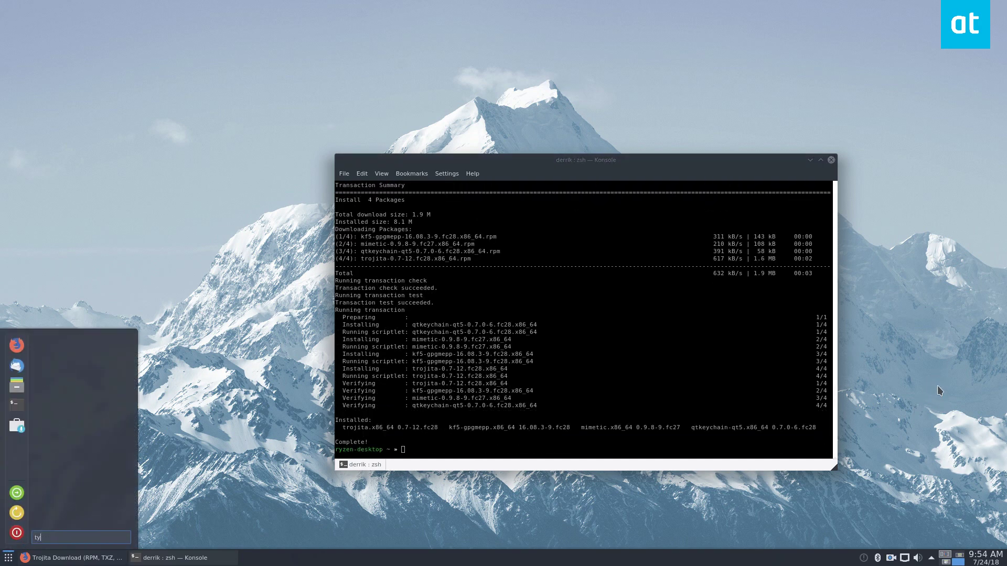
type("tron")
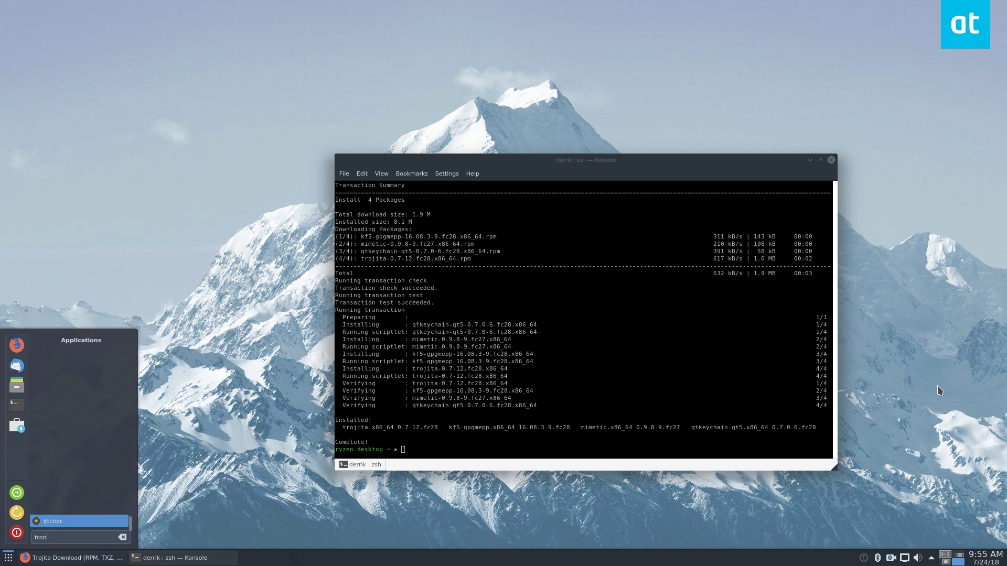
key("BackSpace")
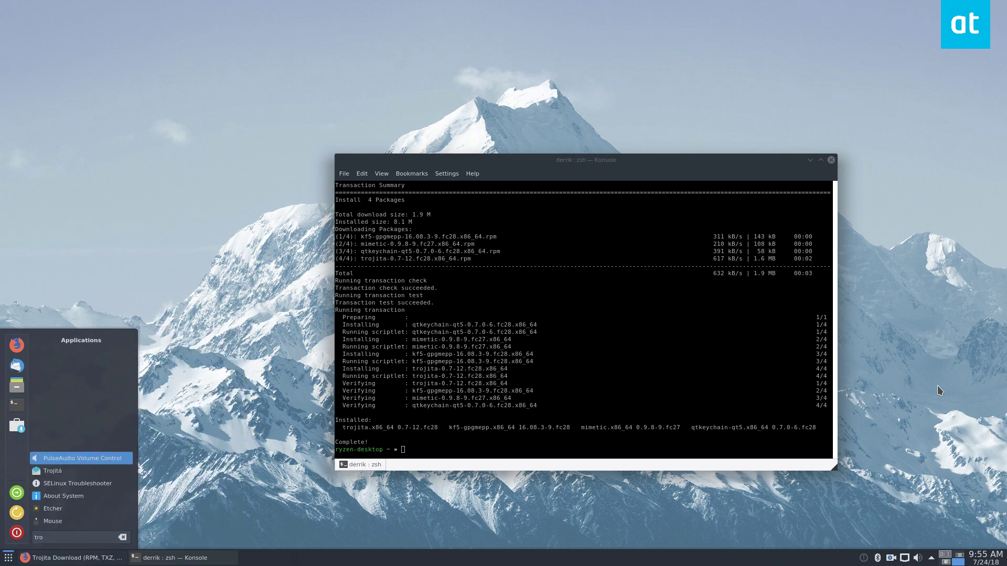
key("Down")
key("Return")
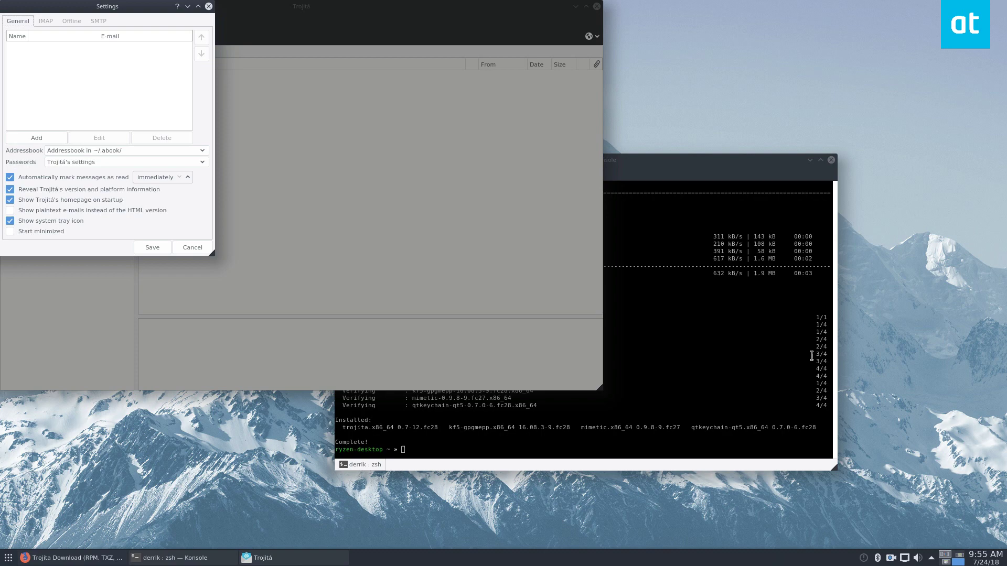
Centre the Trojitá main window and its Settings dialog on screen
left_click_drag(451, 8, 584, 95)
left_click(9, 557)
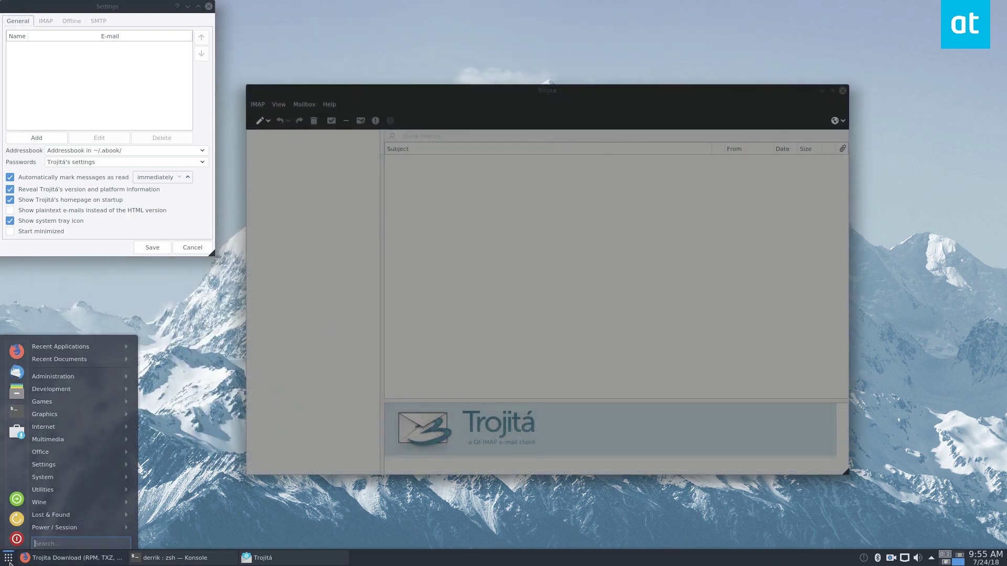
left_click(99, 7)
left_click_drag(99, 6, 563, 176)
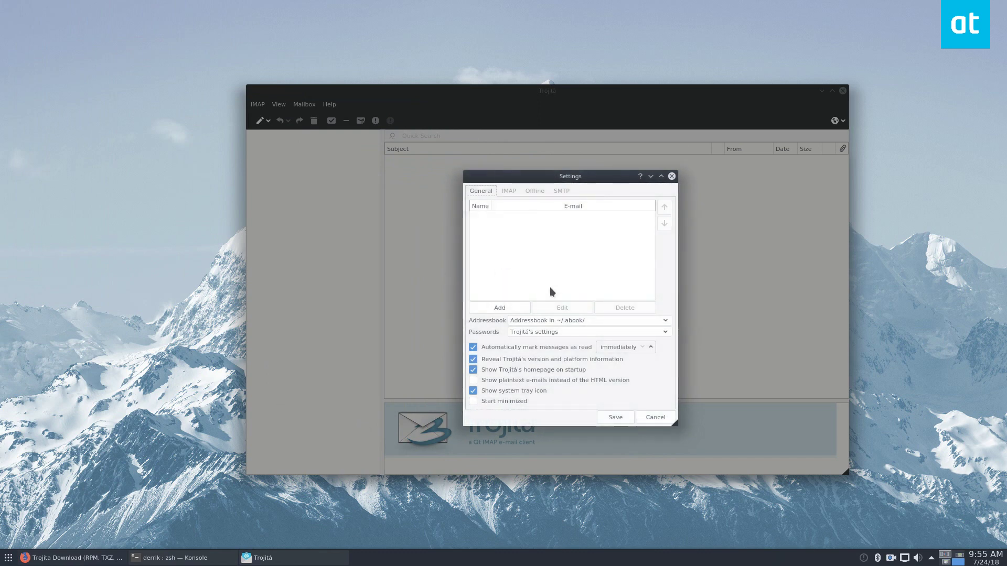
Enter imap.mail.com as the server on the IMAP settings tab
left_click(510, 191)
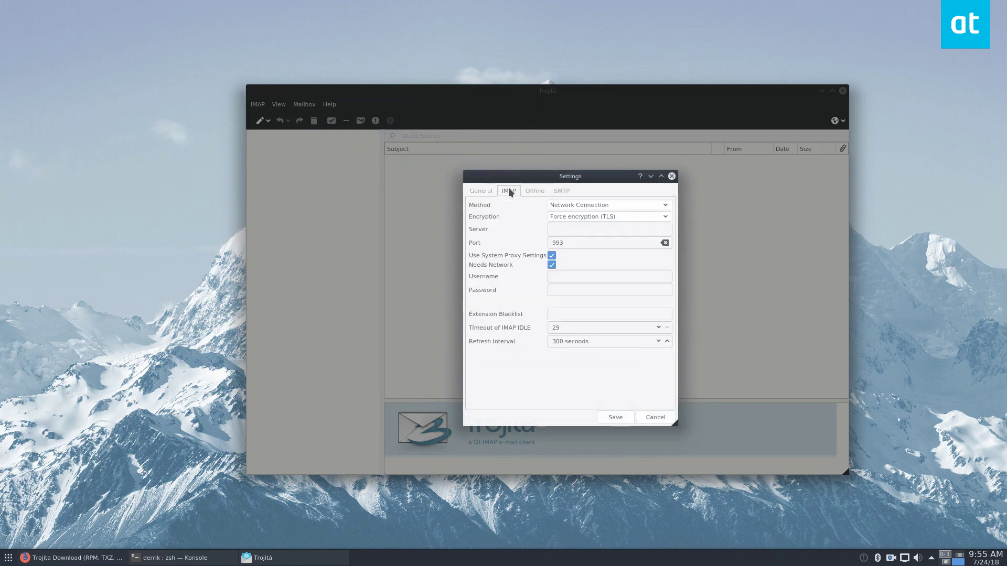
left_click(559, 229)
type("mail.")
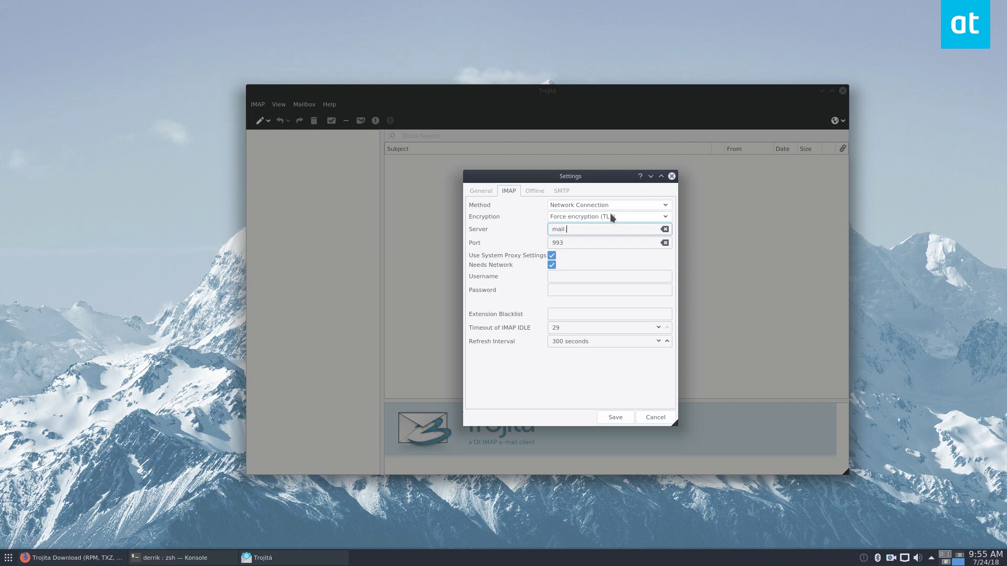
key("BackSpace")
key("BackSpace")
key("BackSpace")
key("BackSpace")
key("BackSpace")
type("imap.ma")
Fill in the account's e-mail address as the IMAP username, then go to the SMTP settings
left_click(585, 275)
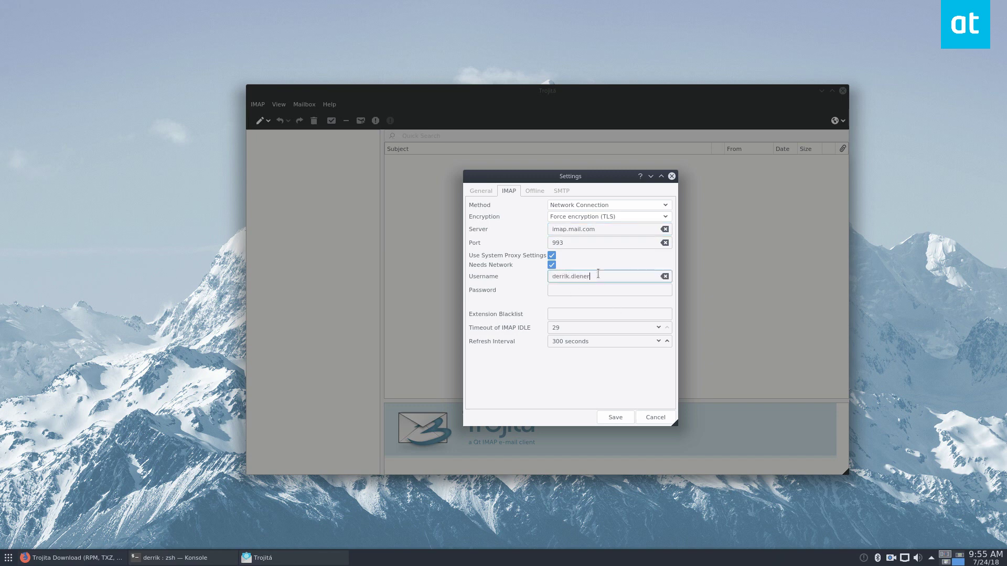
key("Tab")
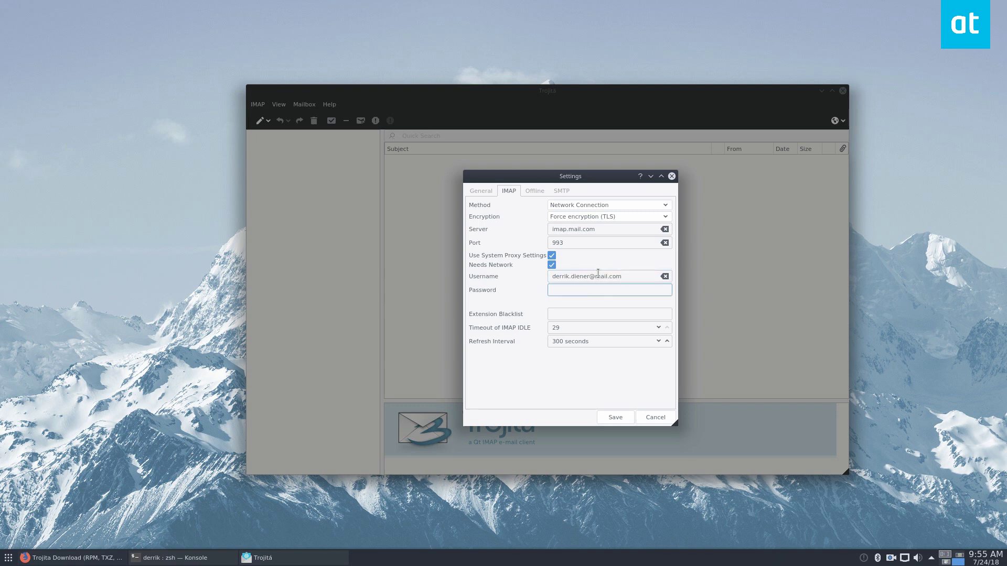
key("ctrl+shift+Tab")
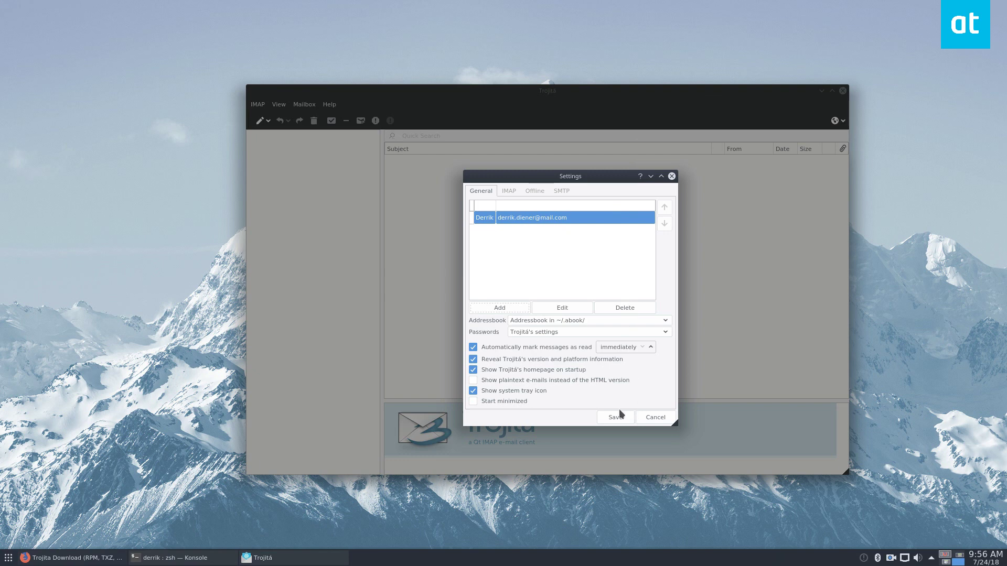
key("ctrl+shift+Tab")
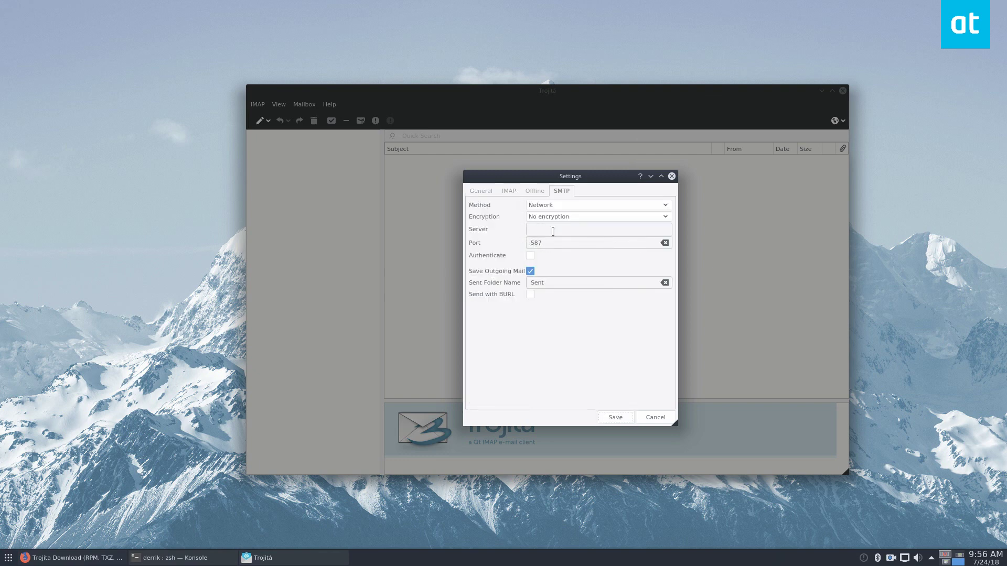
Enter smtp.mail.com as the SMTP server and save the settings
left_click(541, 229)
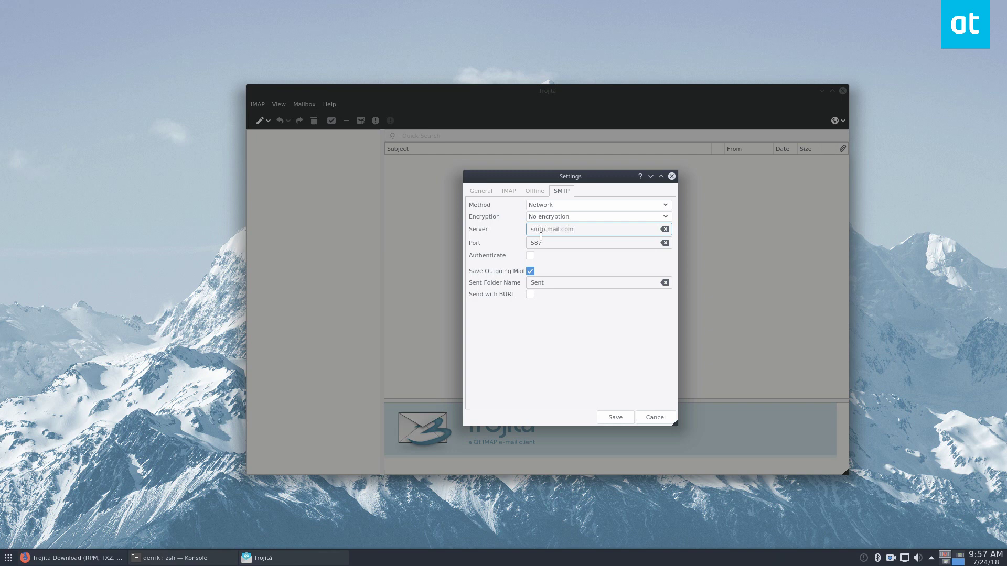
type("smtp.mail.com")
left_click(616, 416)
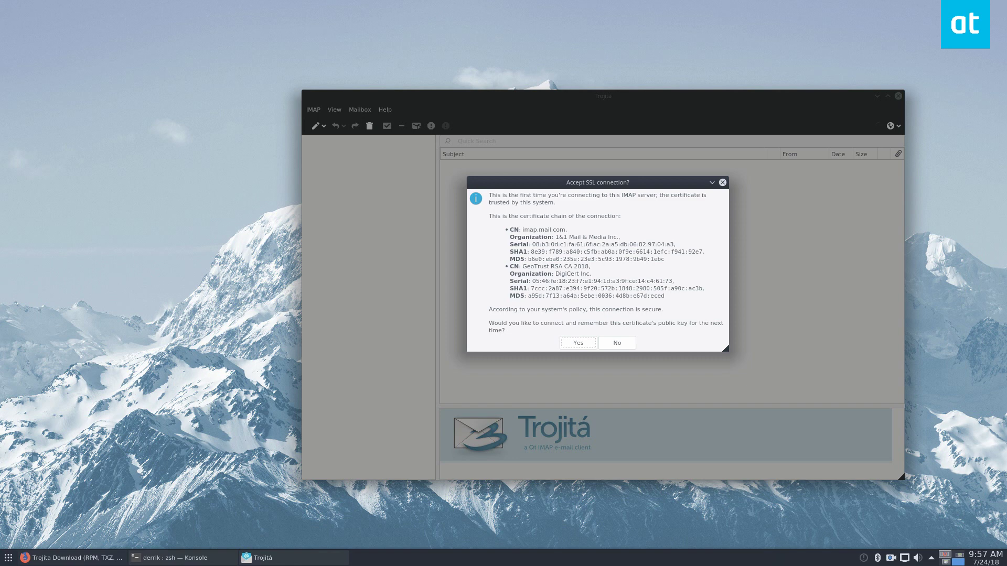
Accept the imap.mail.com SSL certificate, then view the Spam folder's 32 messages
key("Return")
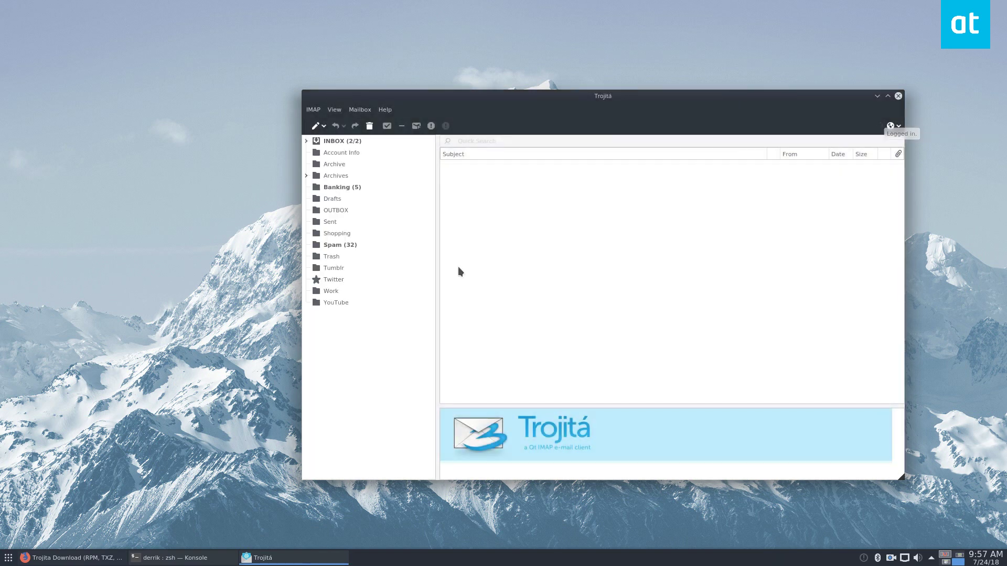
left_click(347, 187)
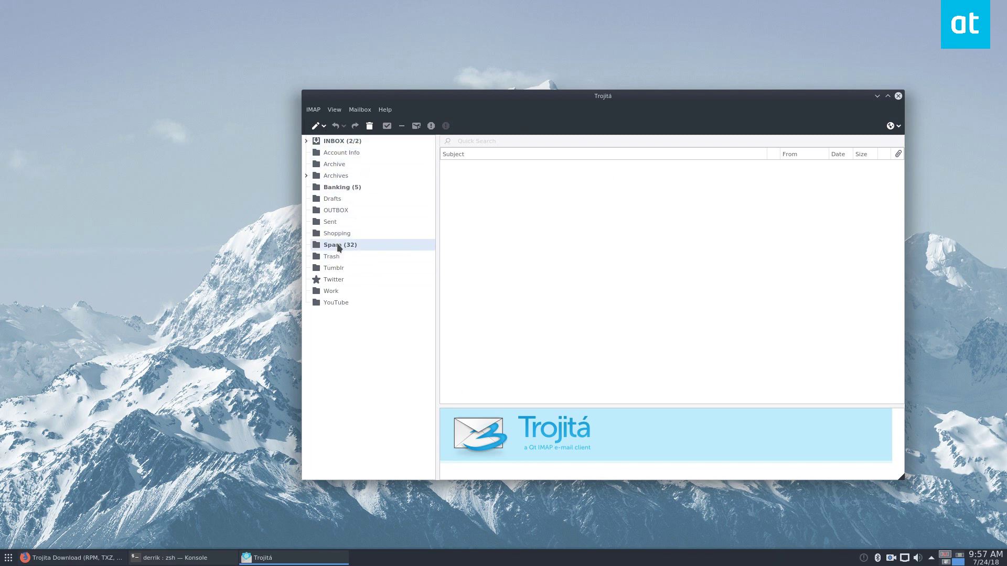
left_click(337, 245)
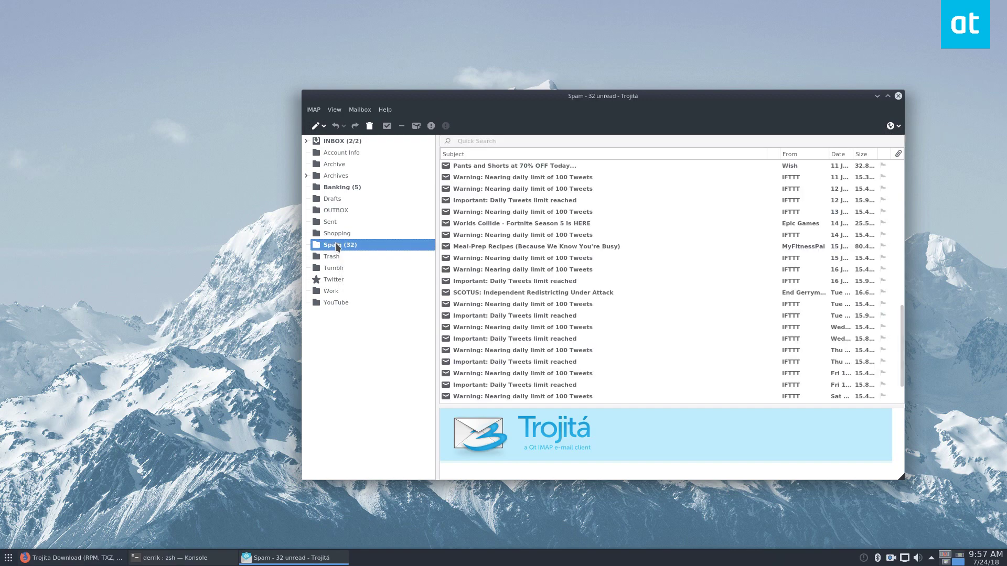
scroll(583, 236, "down", 1)
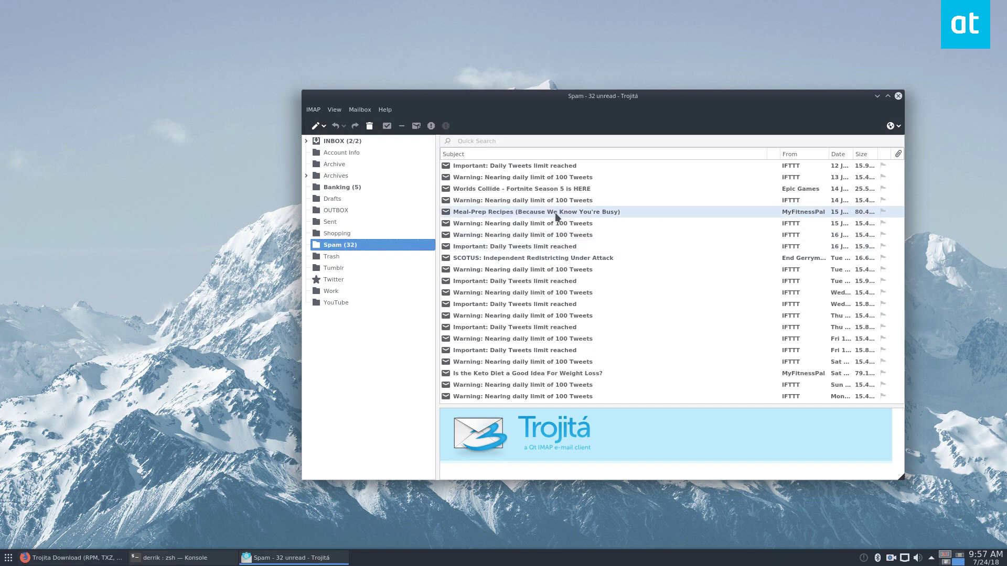
scroll(580, 252, "up", 2)
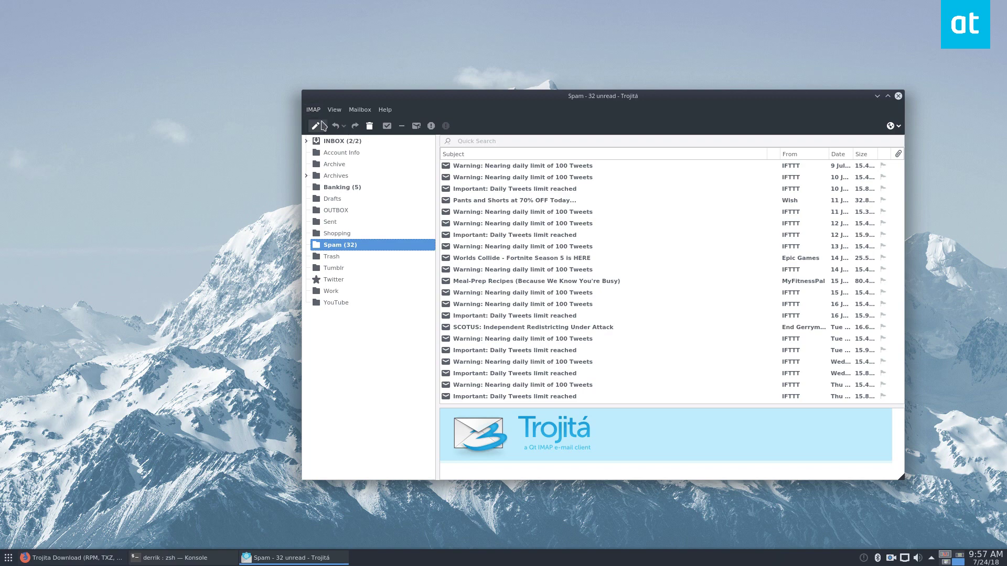
left_click_drag(663, 94, 522, 78)
Open a Compose Mail window, move it to the lower right, and start typing the recipient's address
left_click(810, 160)
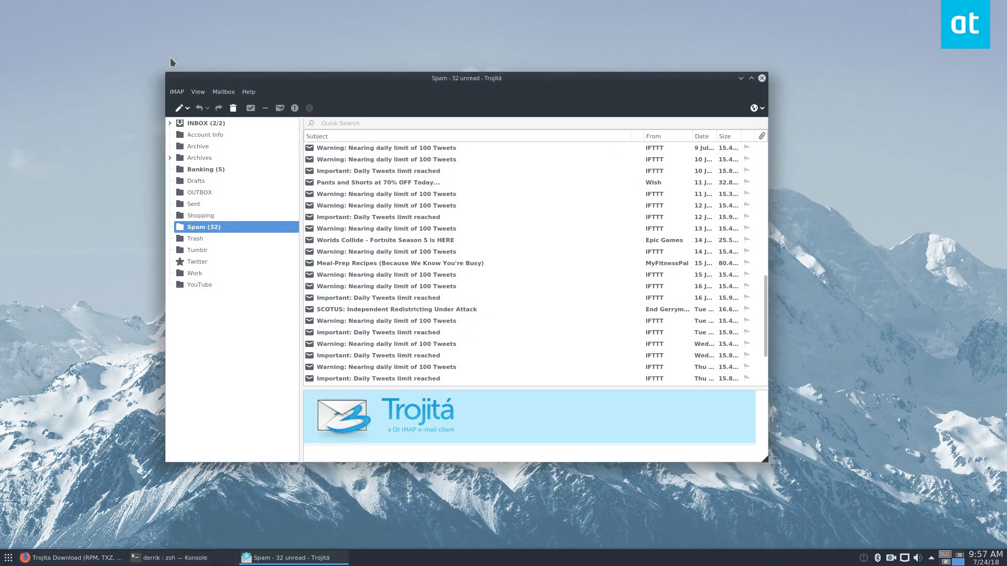
left_click(179, 108)
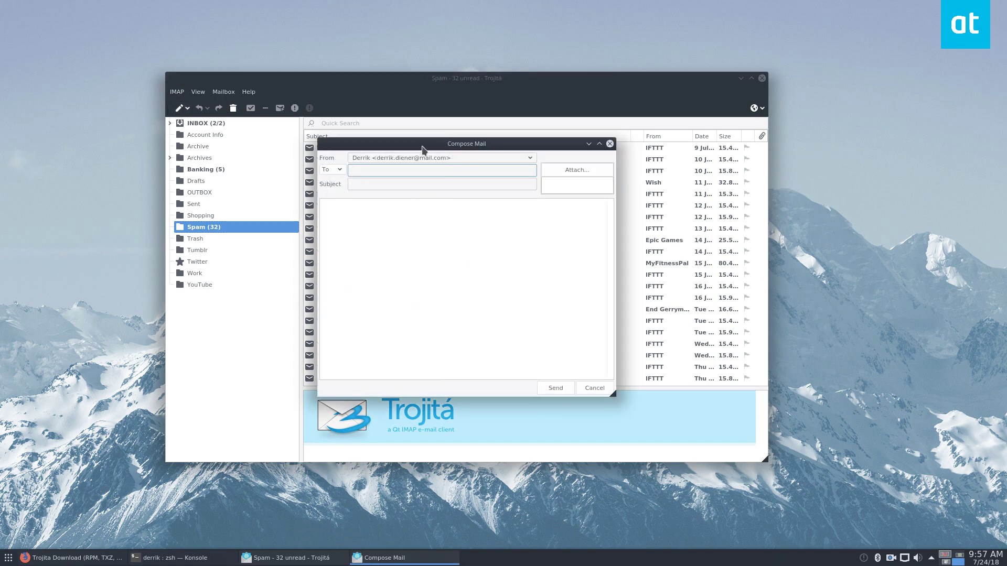
left_click_drag(422, 149, 681, 263)
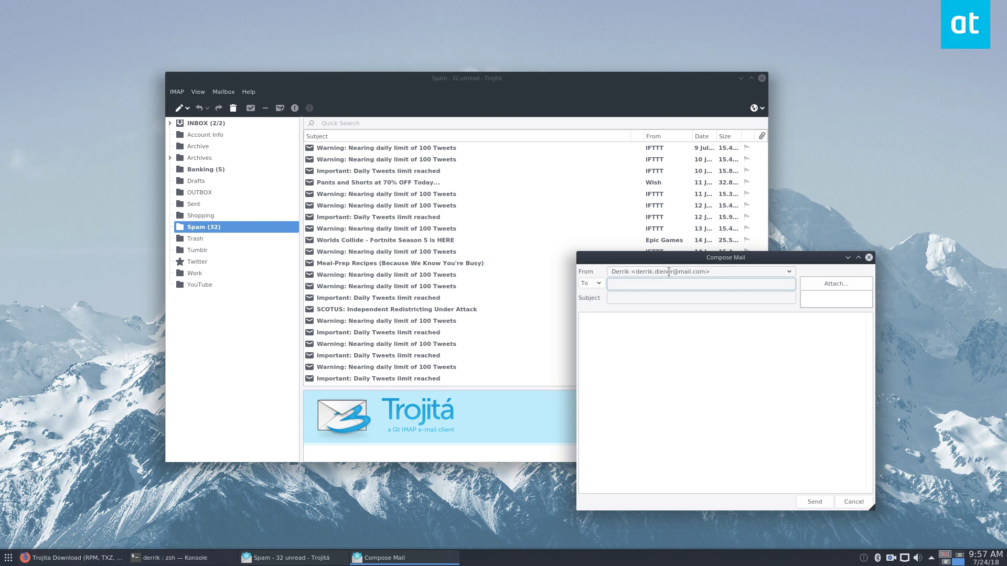
type("derr")
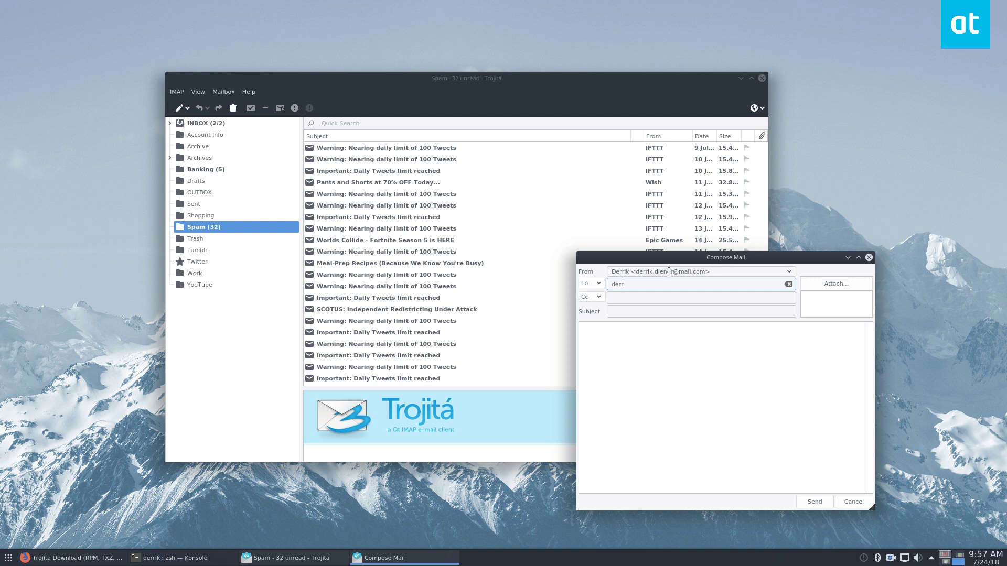
left_click(2, 558)
key("Escape")
left_click(915, 204)
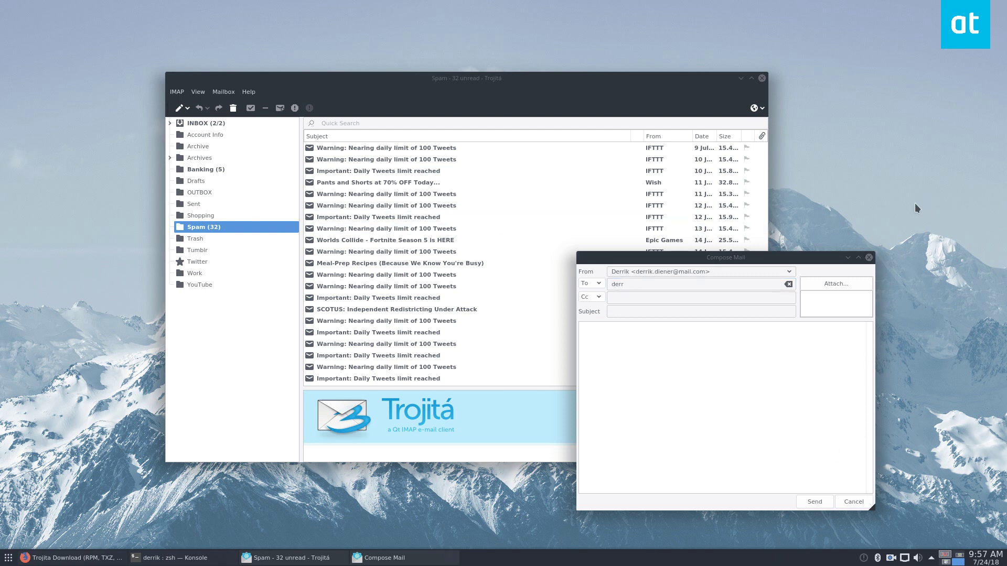